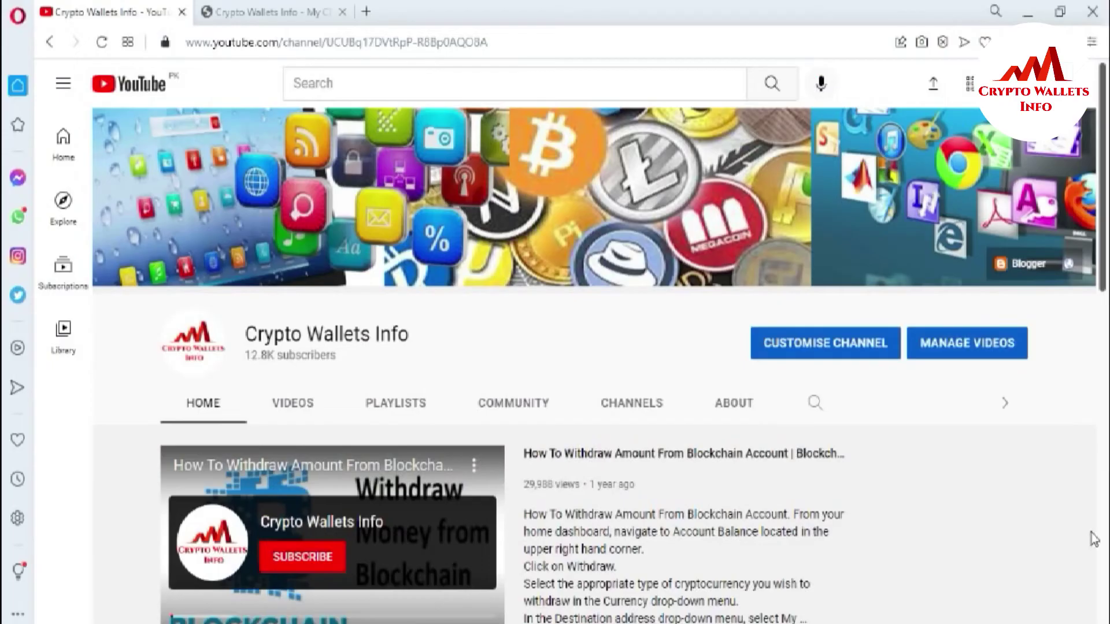
# Scroll the Crypto Wallets Info channel page, then end on a new blank Speed Dial tab.
pyautogui.click(1073, 552)
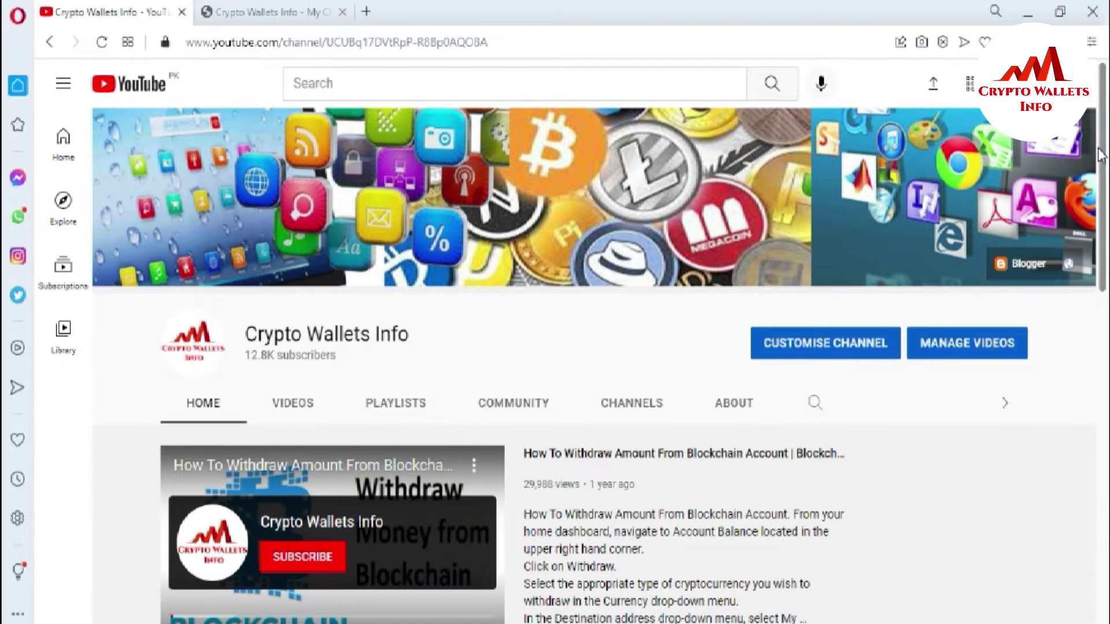
pyautogui.moveTo(1101, 152)
pyautogui.mouseDown()
pyautogui.moveTo(1104, 278)
pyautogui.moveTo(1107, 159)
pyautogui.mouseUp()
pyautogui.scroll(-1, 1104, 279)
pyautogui.click(869, 88)
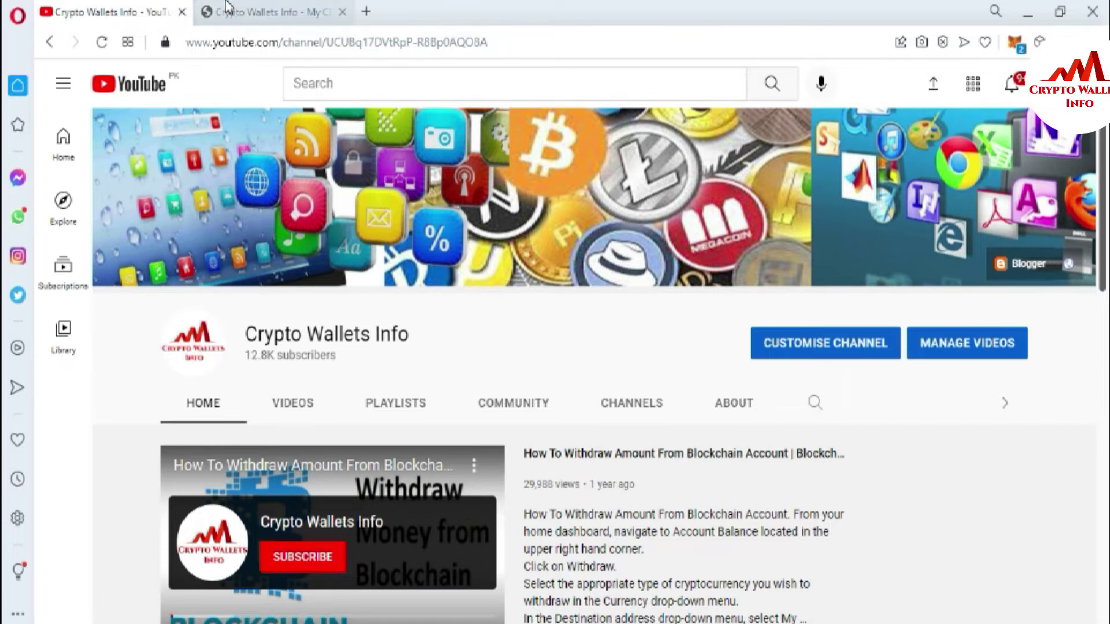
pyautogui.click(221, 21)
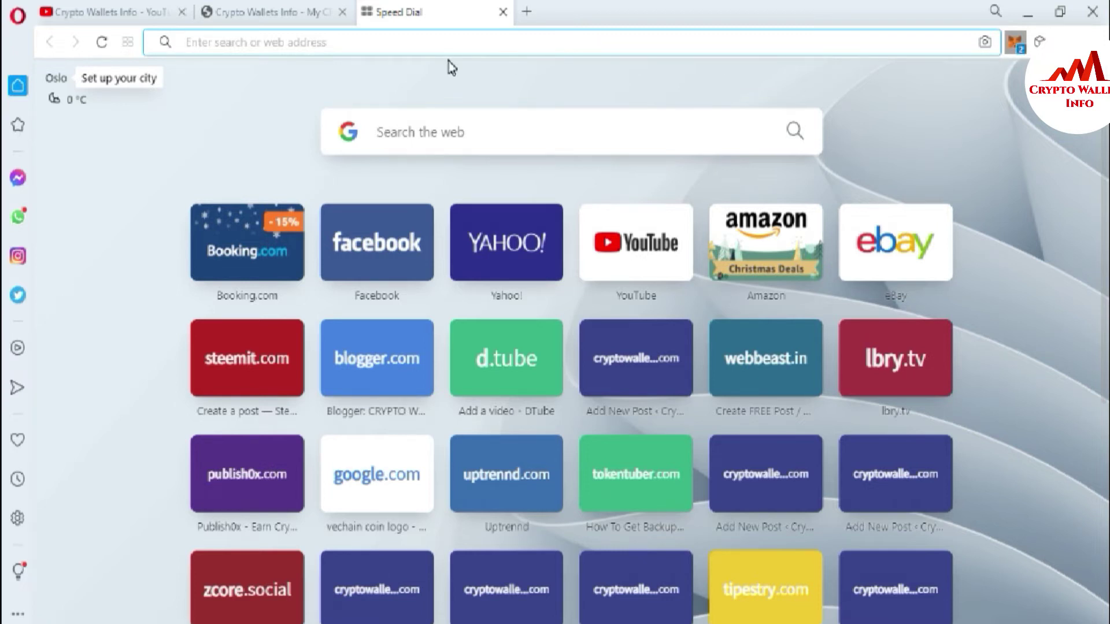
# Unlock MetaMask with the wallet password and bring up the Main Account's options menu.
pyautogui.click(388, 40)
pyautogui.click(1016, 41)
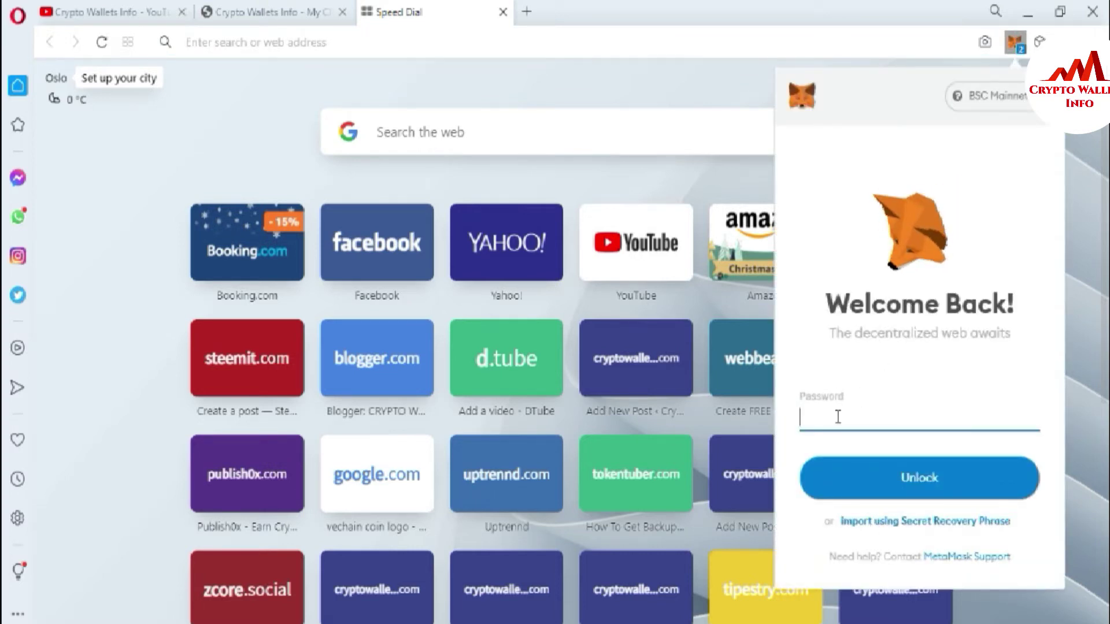
pyautogui.click(838, 416)
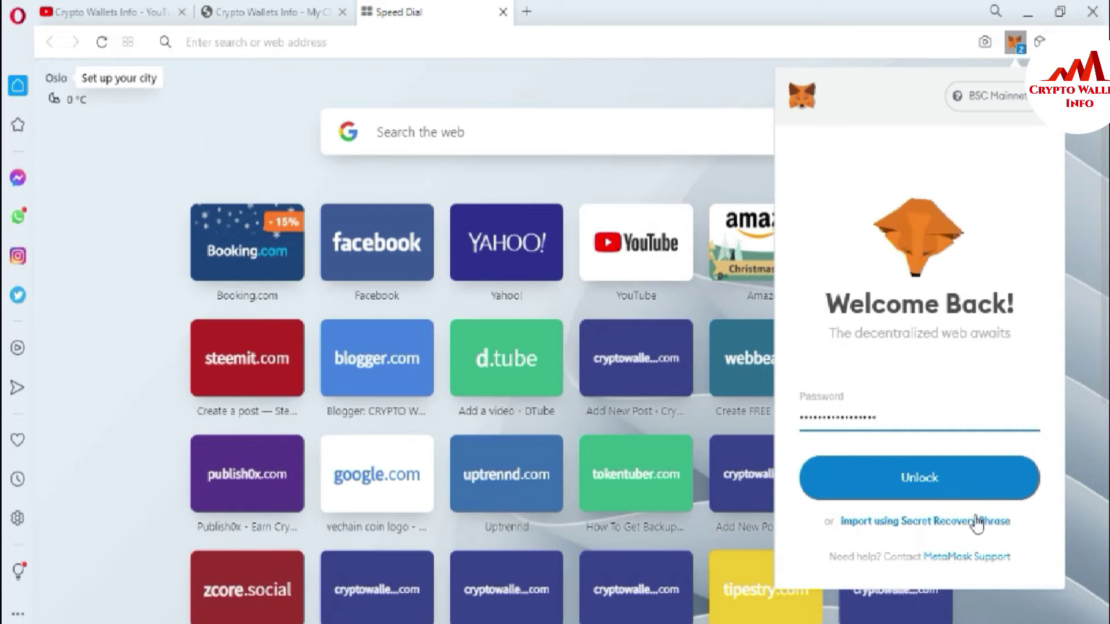
pyautogui.click(931, 482)
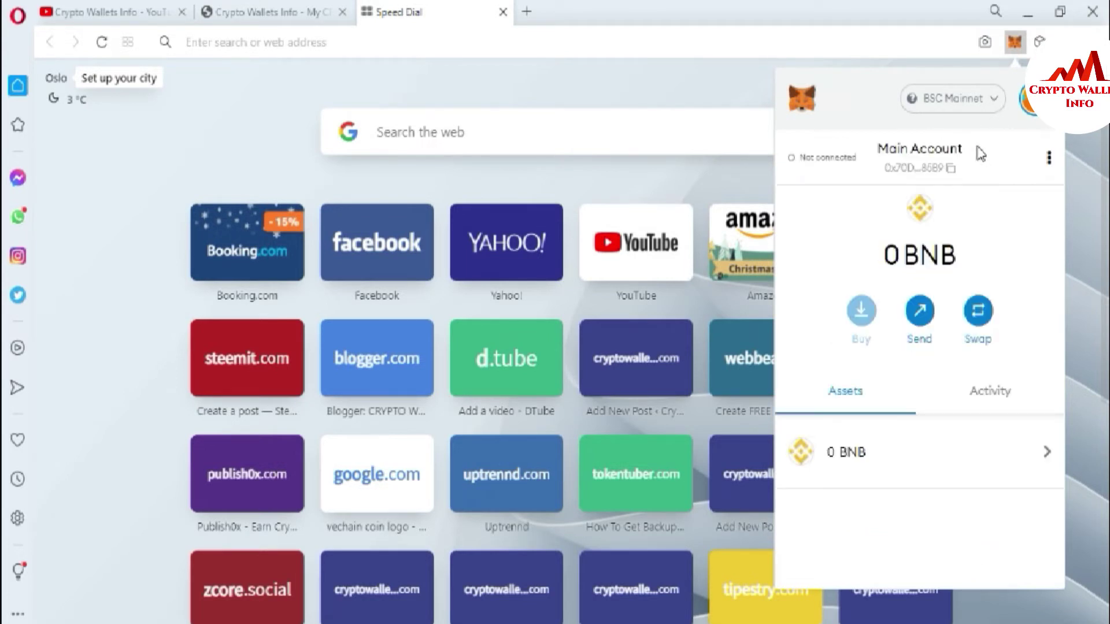
pyautogui.click(1049, 158)
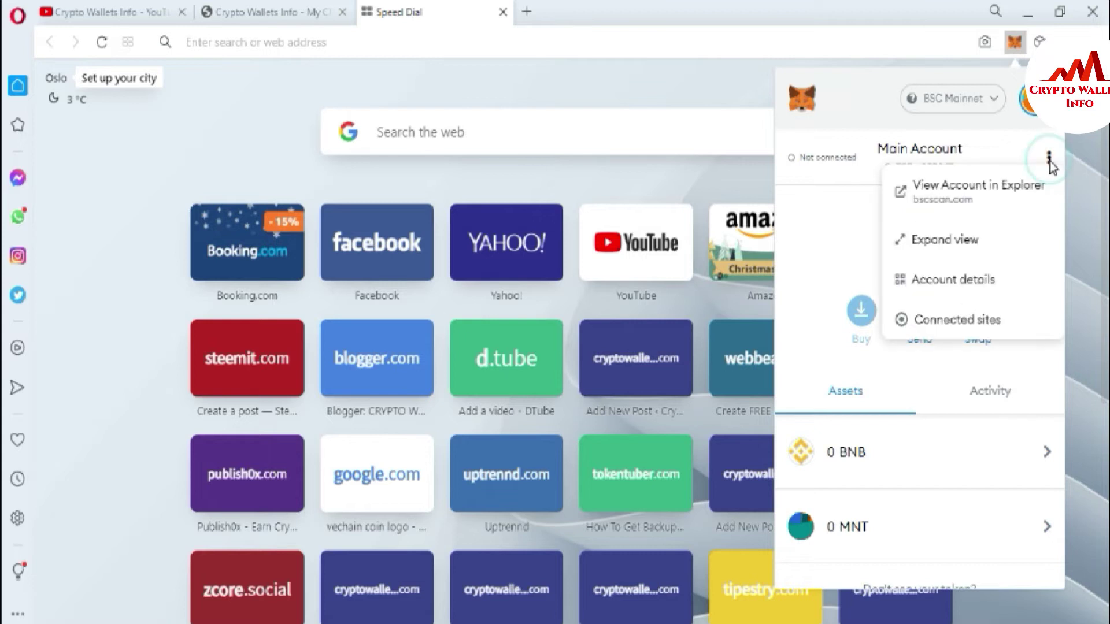
# Expand MetaMask into a full browser tab and open the 0 MNT token page.
pyautogui.click(931, 240)
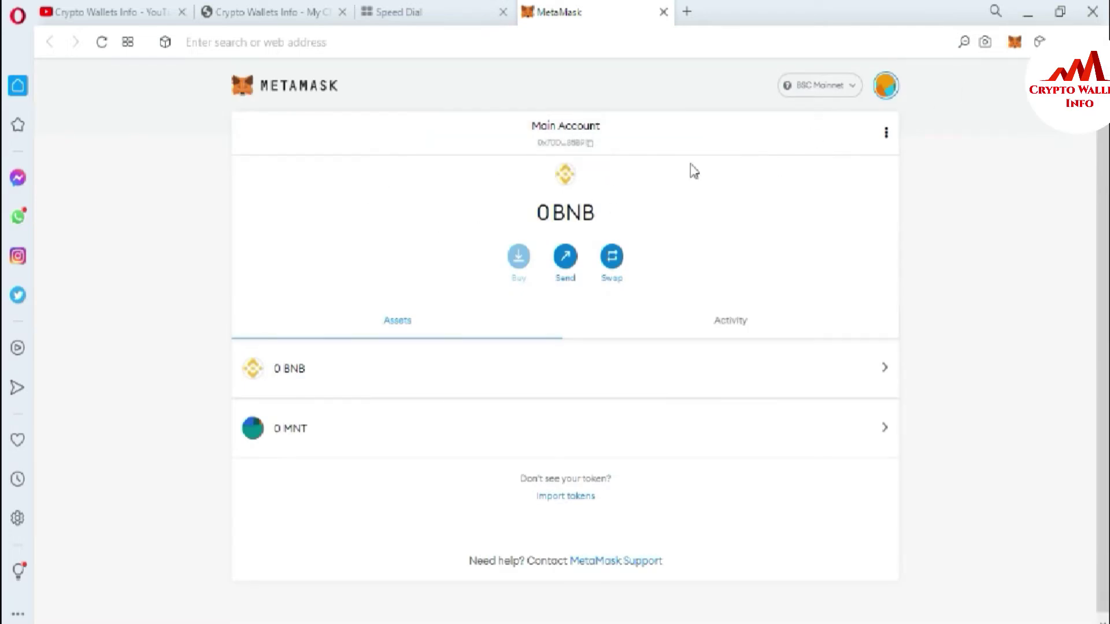
pyautogui.moveTo(290, 446)
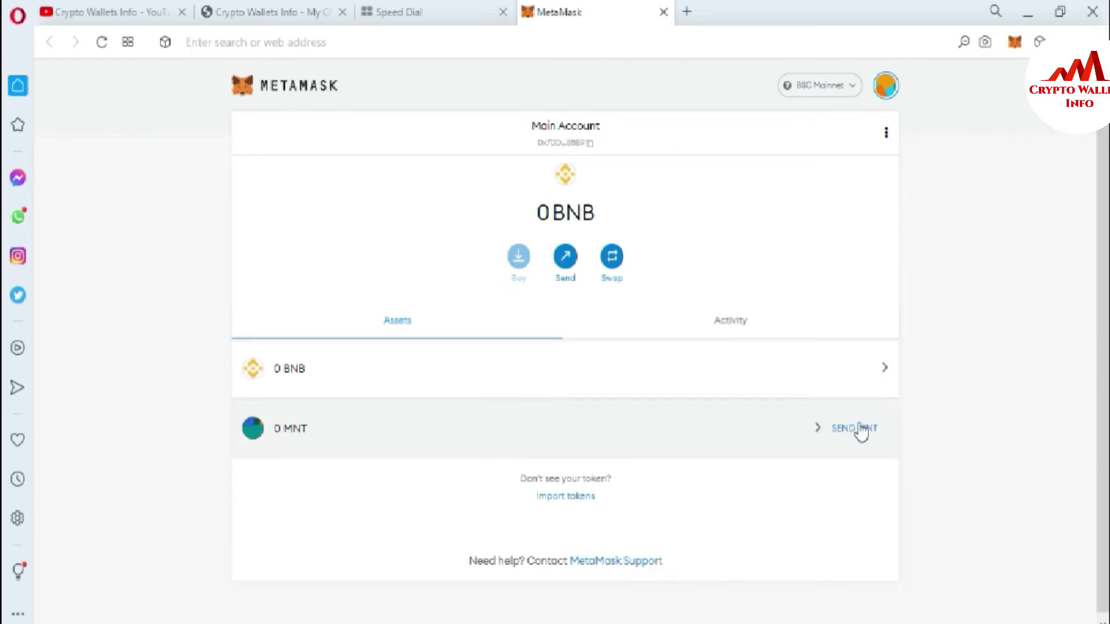
pyautogui.click(379, 430)
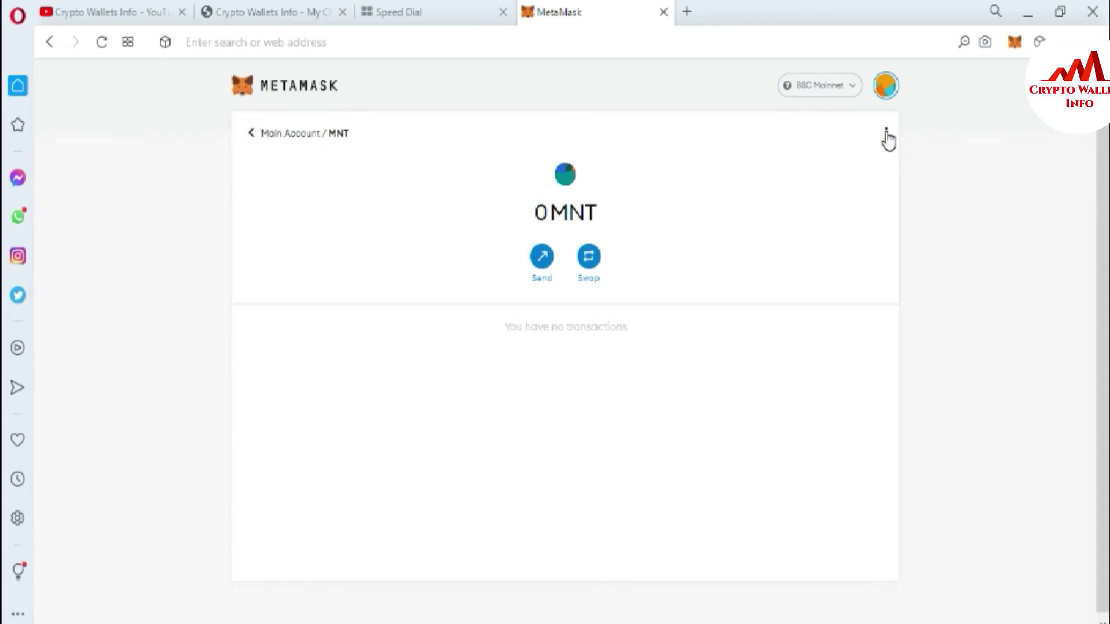
# From the MNT page menu, show Main Account's details with its QR code and address.
pyautogui.click(886, 133)
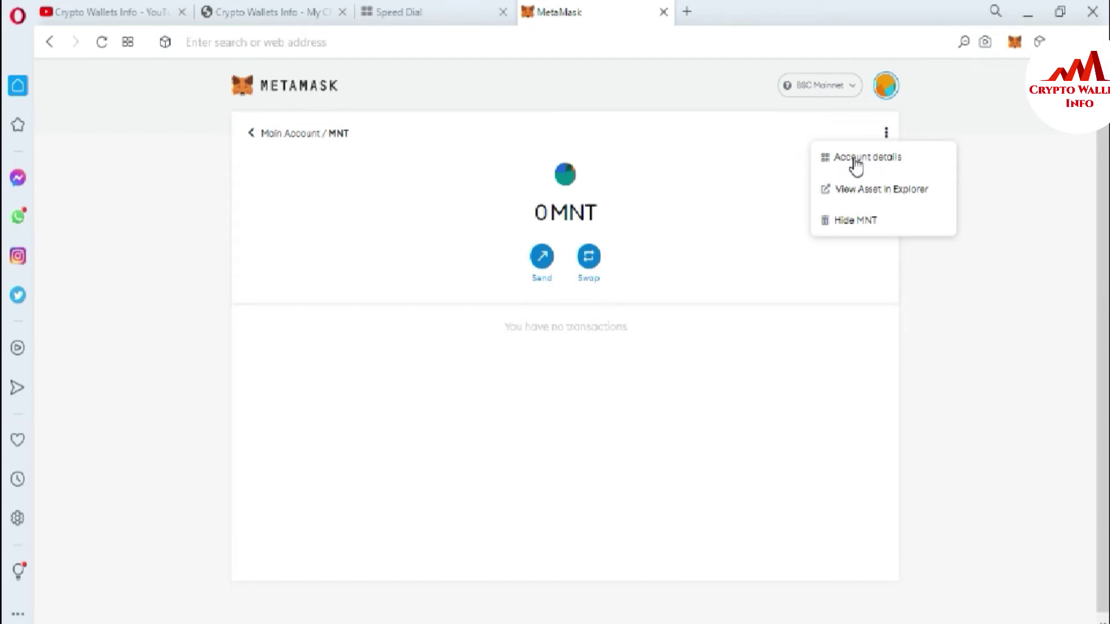
pyautogui.click(855, 159)
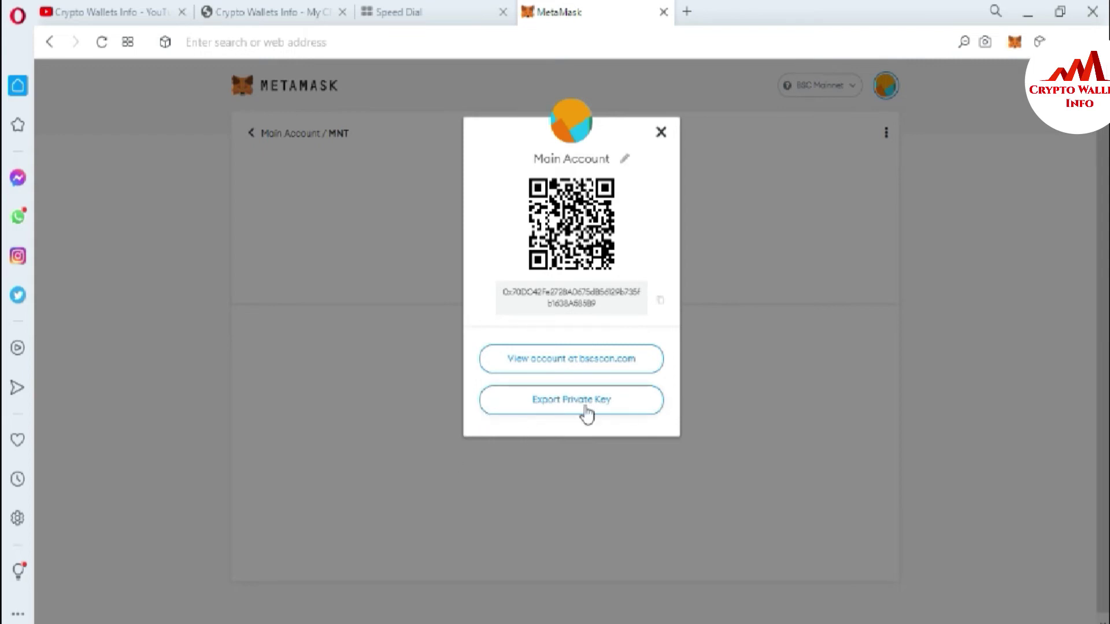
# Export Main Account's private key, re-entering the correct wallet password, and copy the revealed key.
pyautogui.click(602, 404)
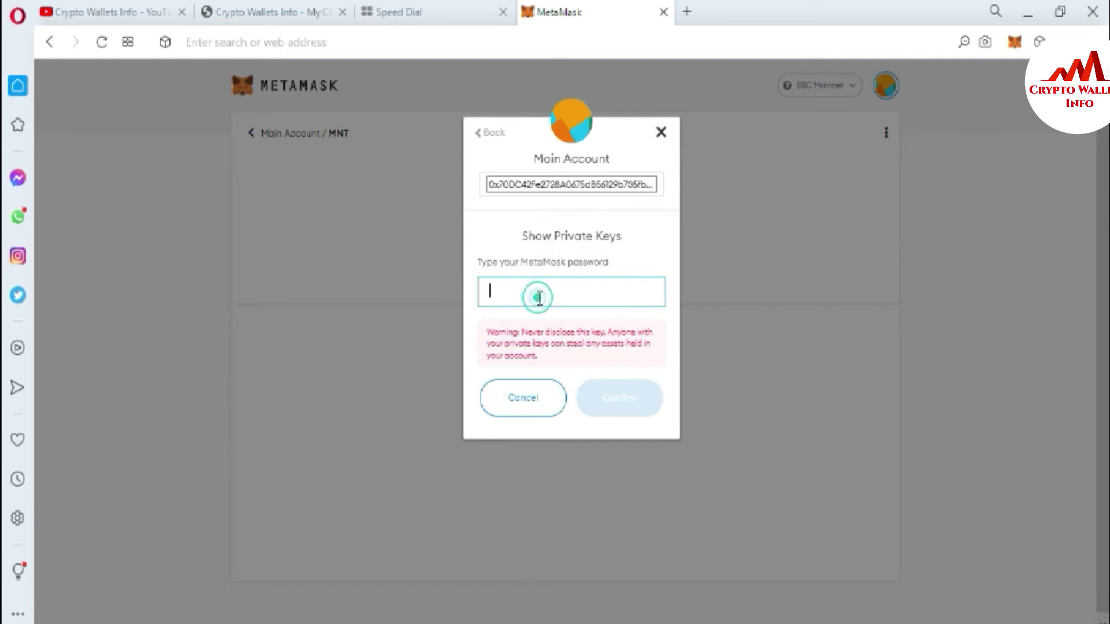
pyautogui.write('a')
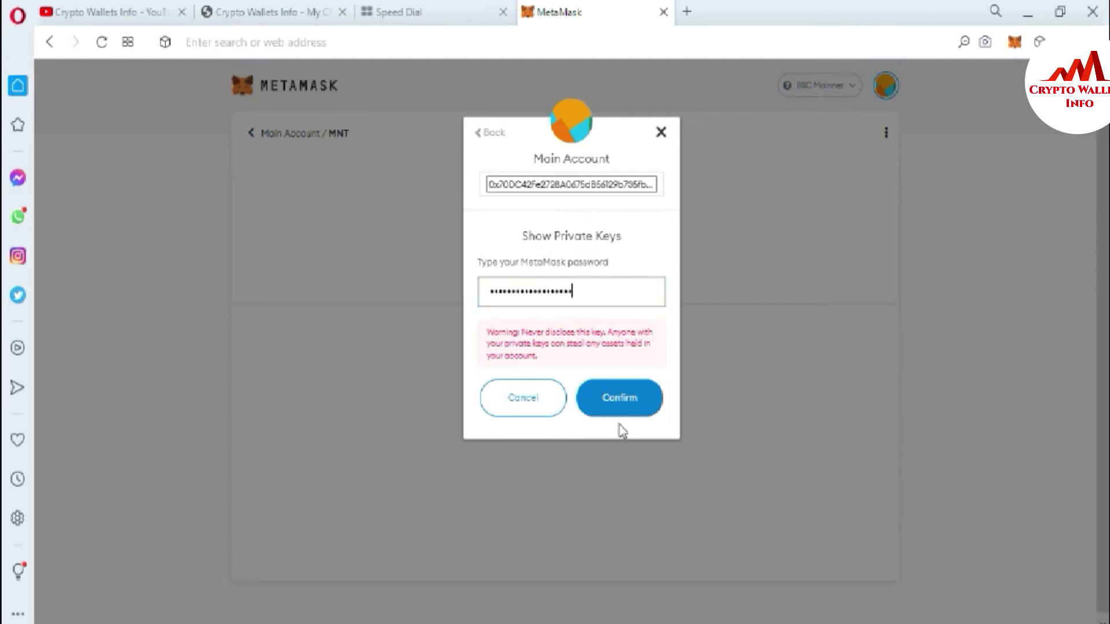
pyautogui.click(614, 396)
pyautogui.doubleClick(581, 292)
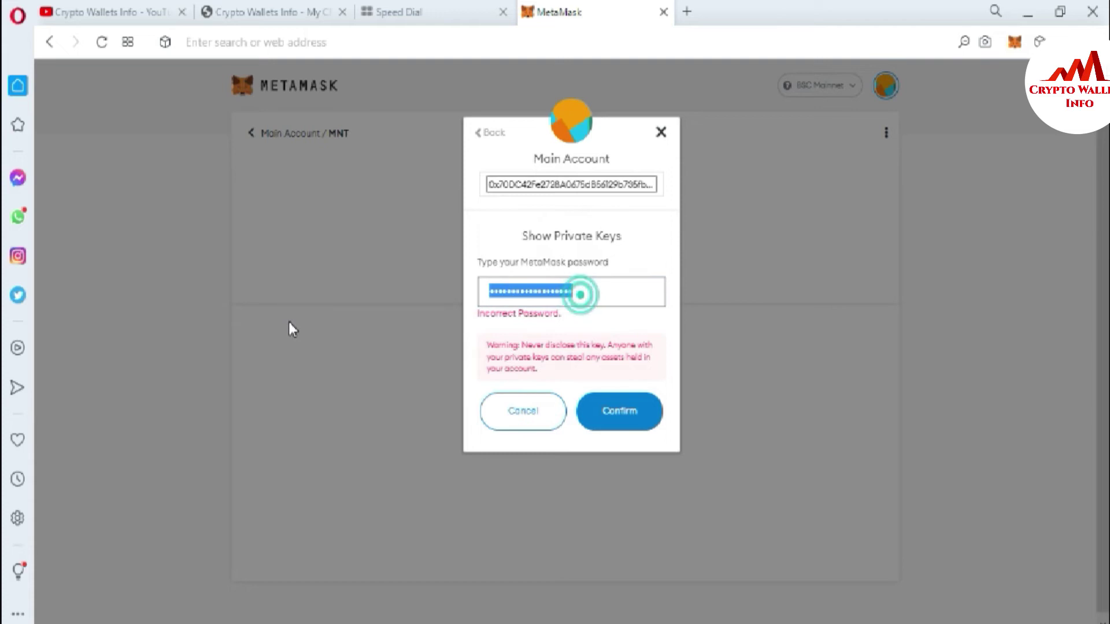
pyautogui.write('a')
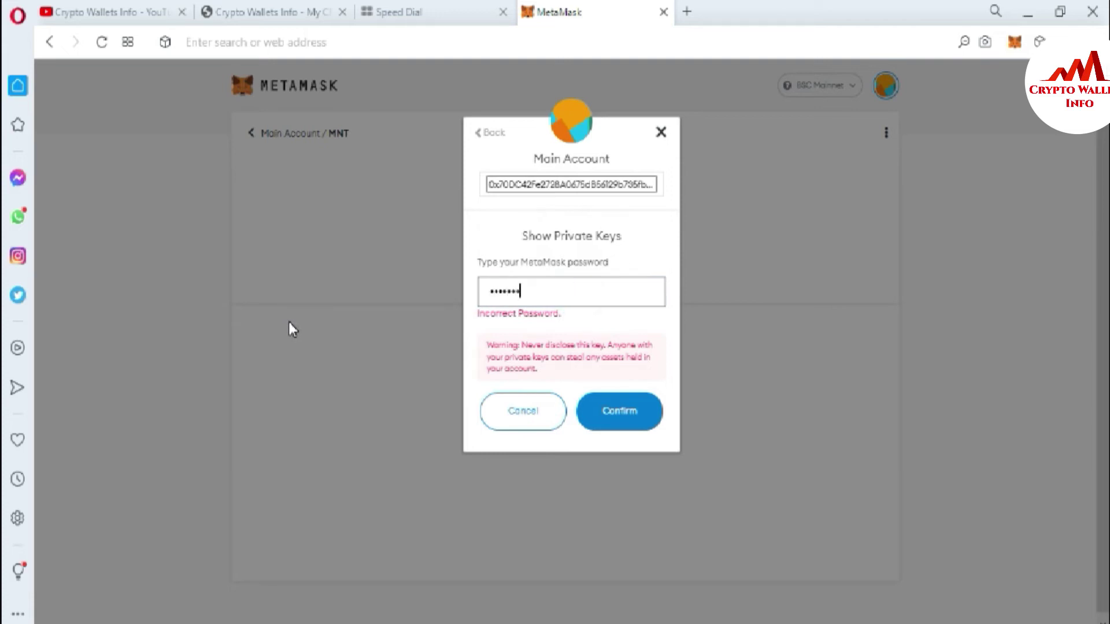
pyautogui.write('*******')
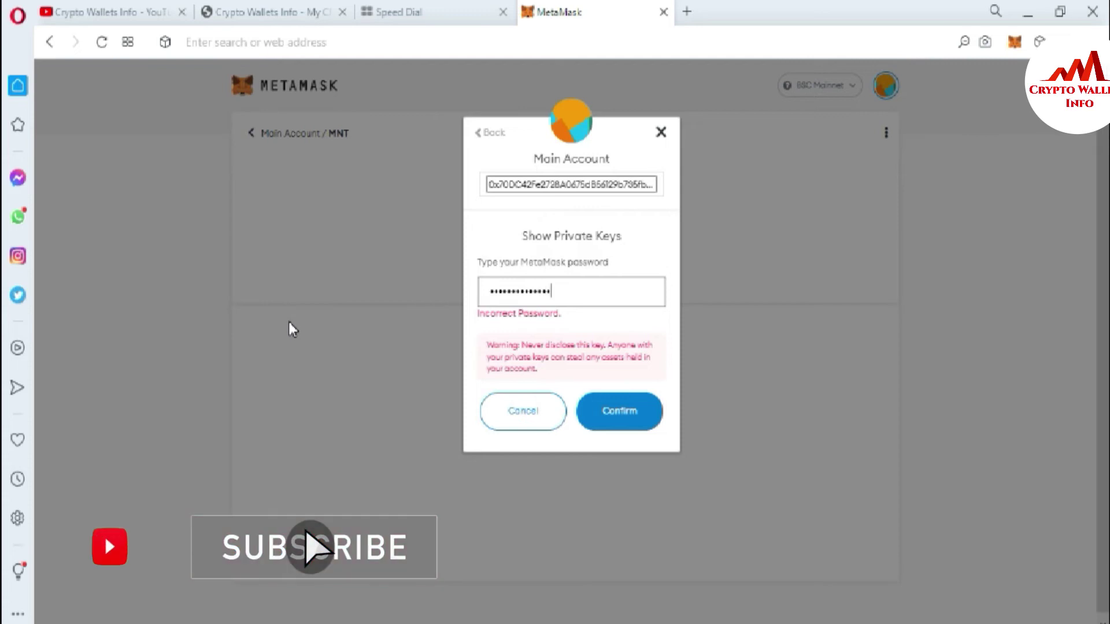
pyautogui.click(616, 412)
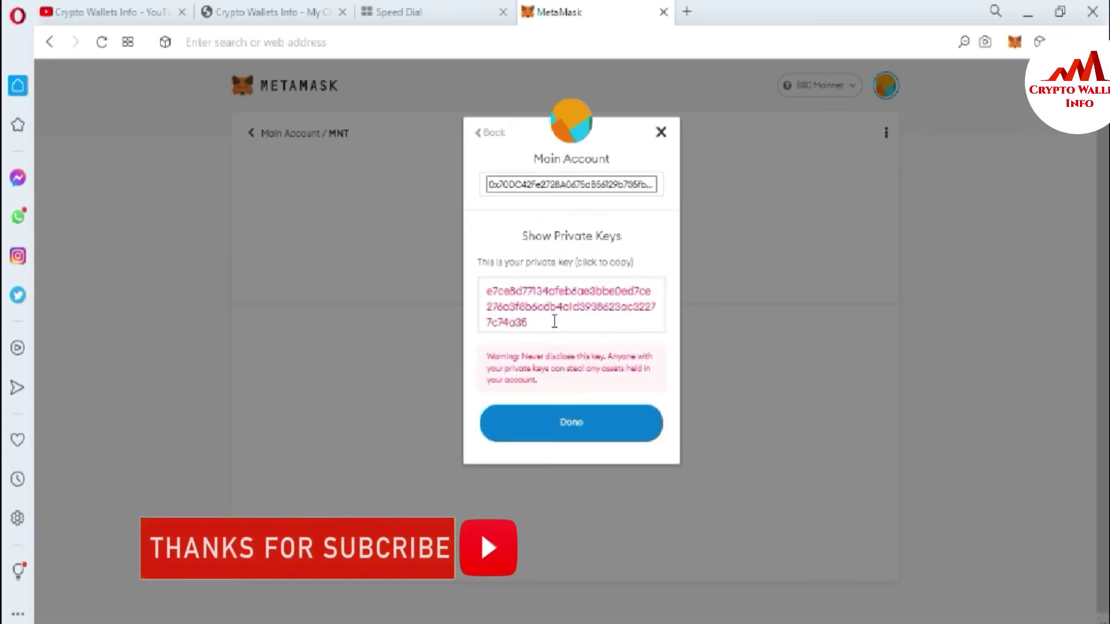
pyautogui.click(555, 321)
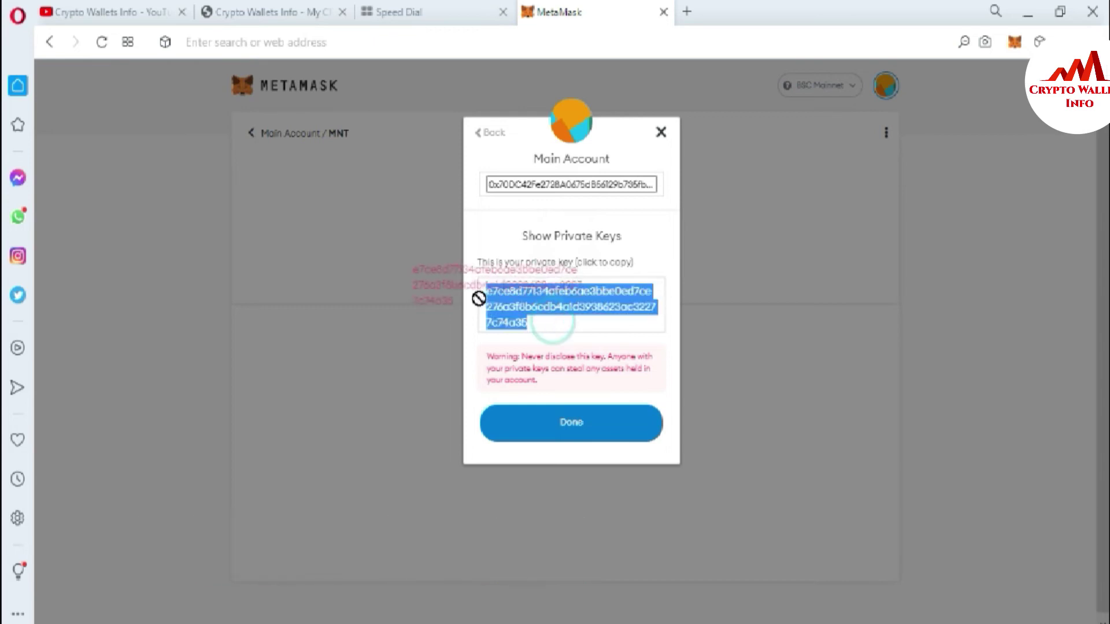
pyautogui.click(546, 327)
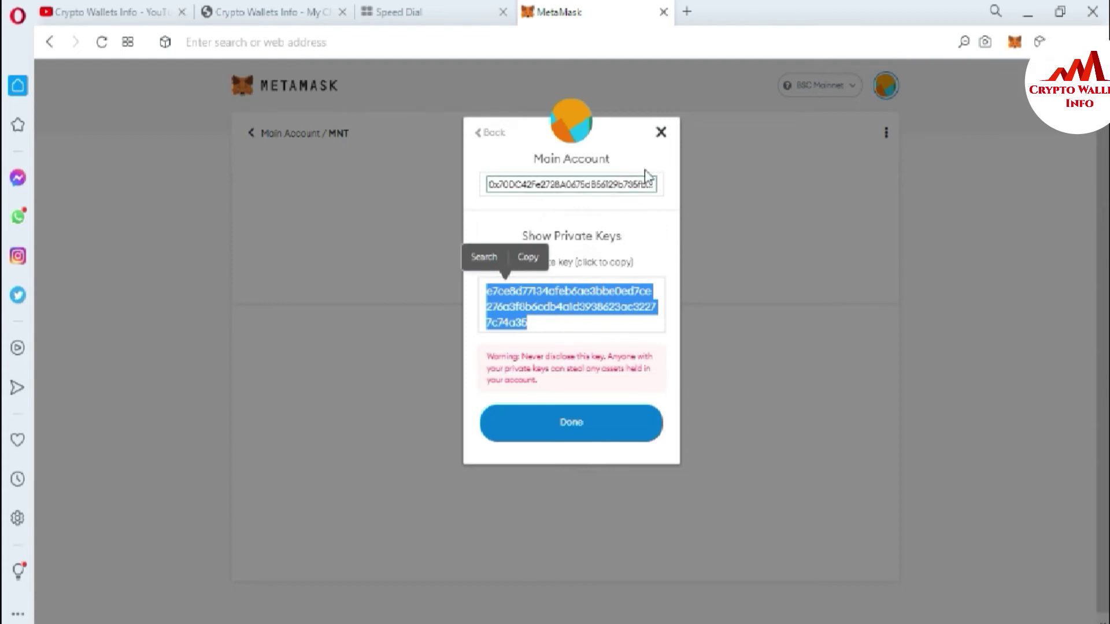
# Close the private key window and hide MNT so only 0 BNB remains listed.
pyautogui.click(662, 133)
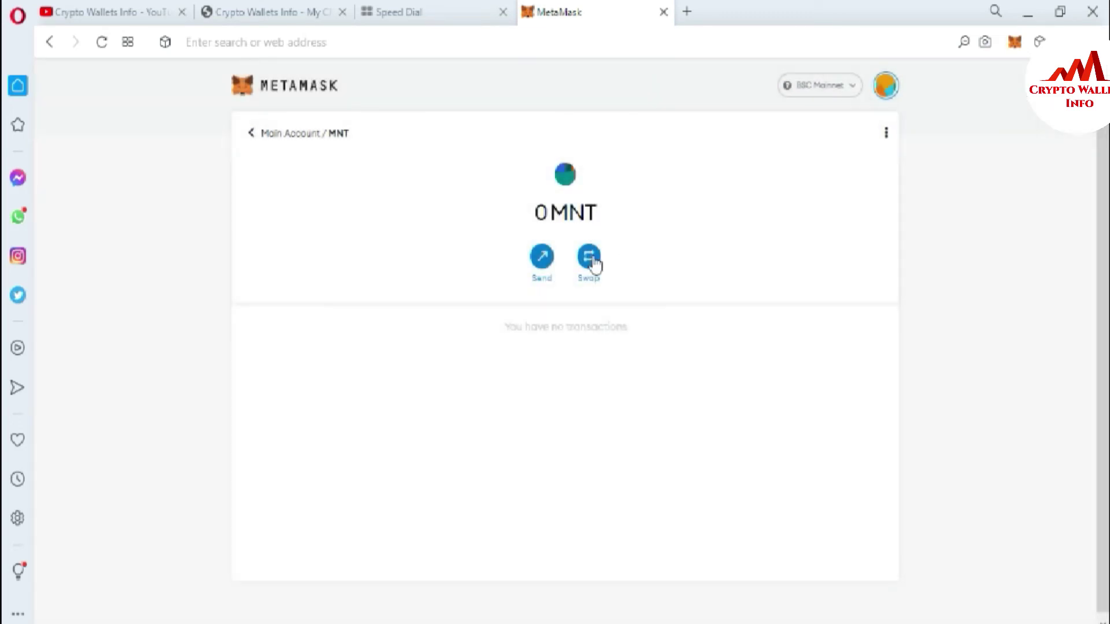
pyautogui.click(887, 133)
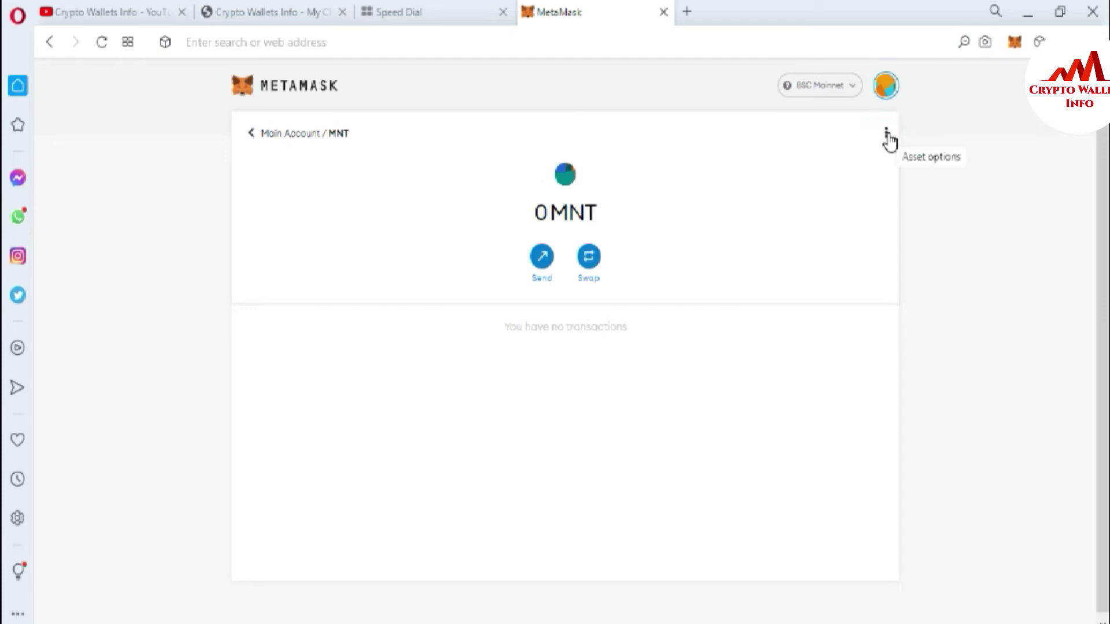
pyautogui.click(886, 134)
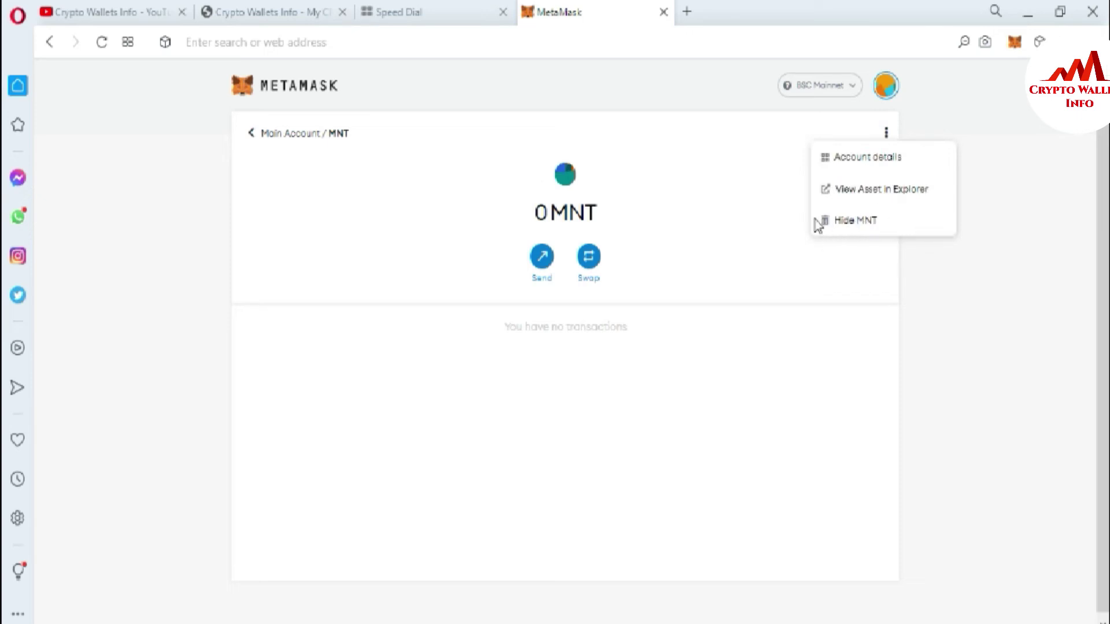
pyautogui.click(858, 223)
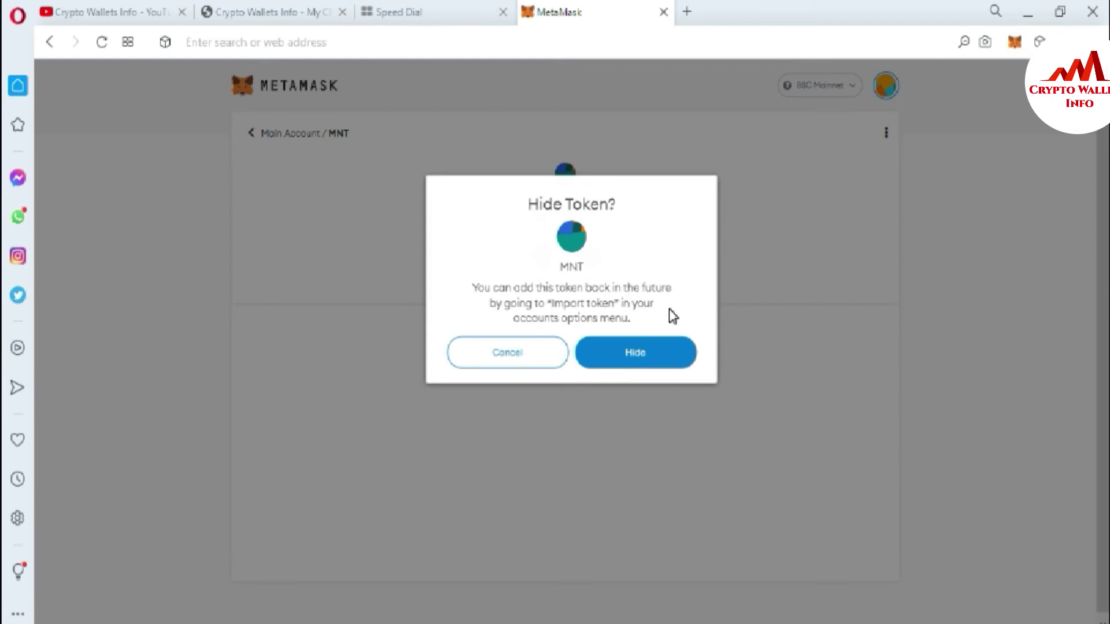
pyautogui.click(642, 364)
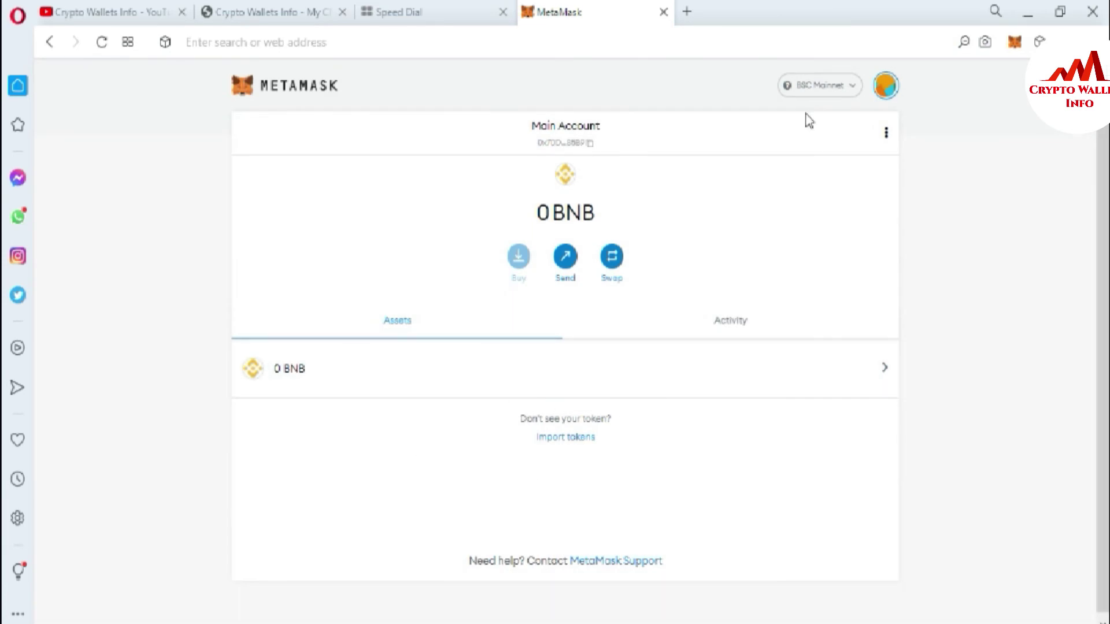
# Switch to Fantom Opera and hide the ZOO token, leaving 0 FTM and 0 TOMB.
pyautogui.click(854, 87)
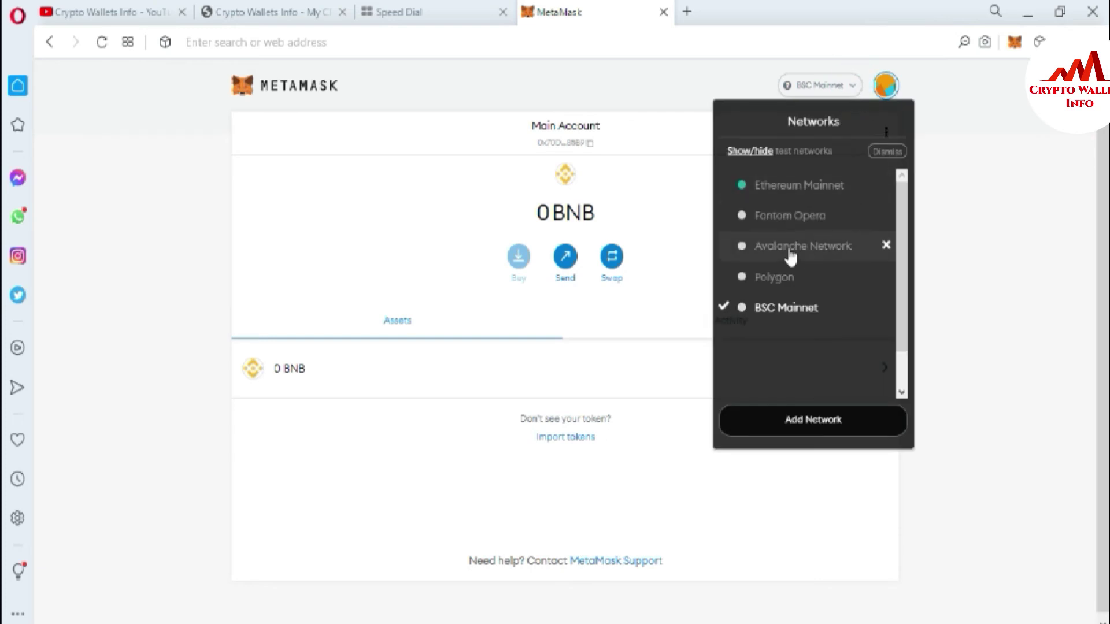
pyautogui.click(800, 217)
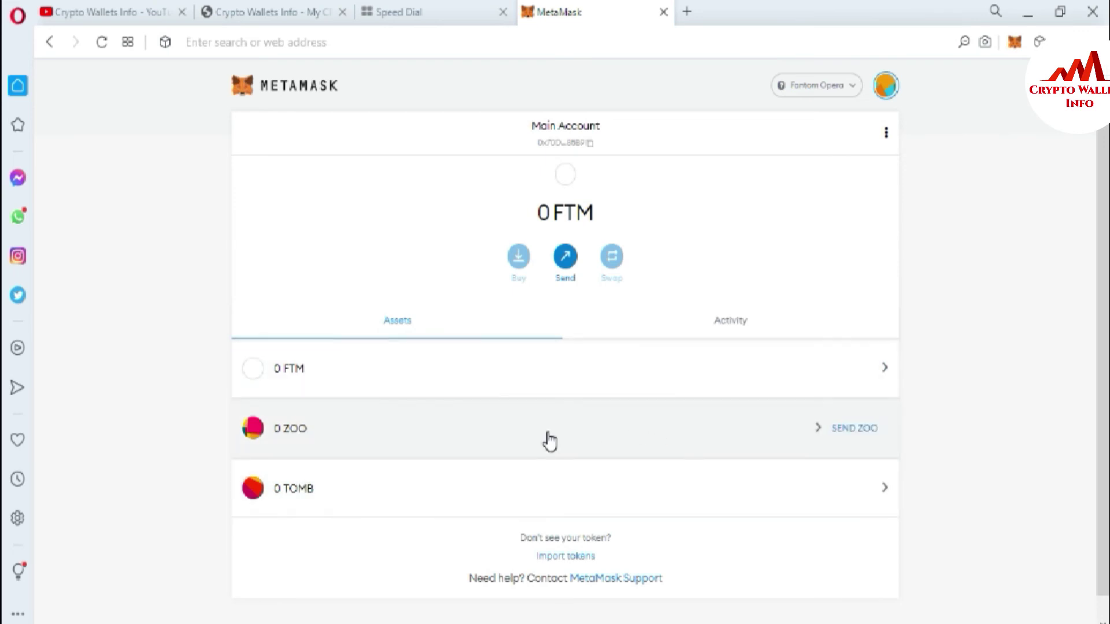
pyautogui.click(724, 422)
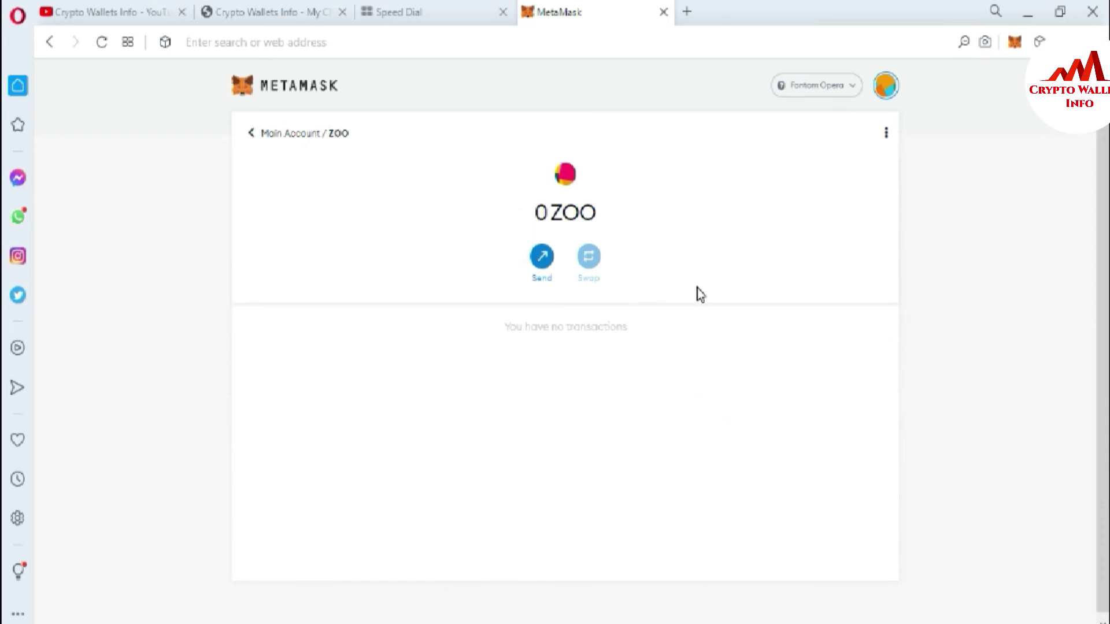
pyautogui.click(892, 136)
pyautogui.click(890, 136)
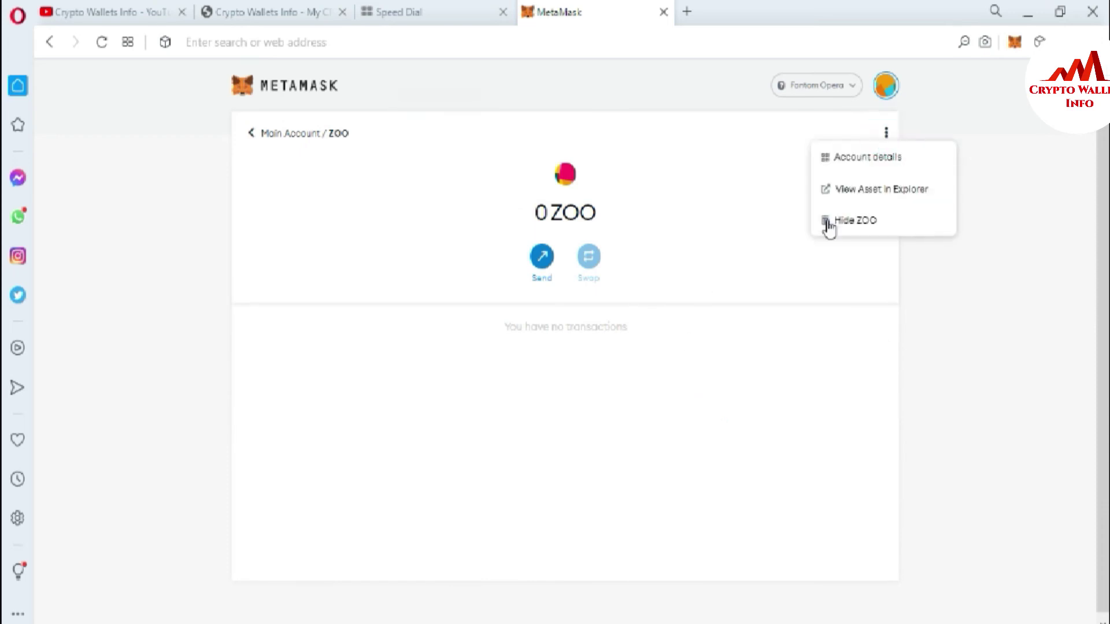
pyautogui.click(874, 224)
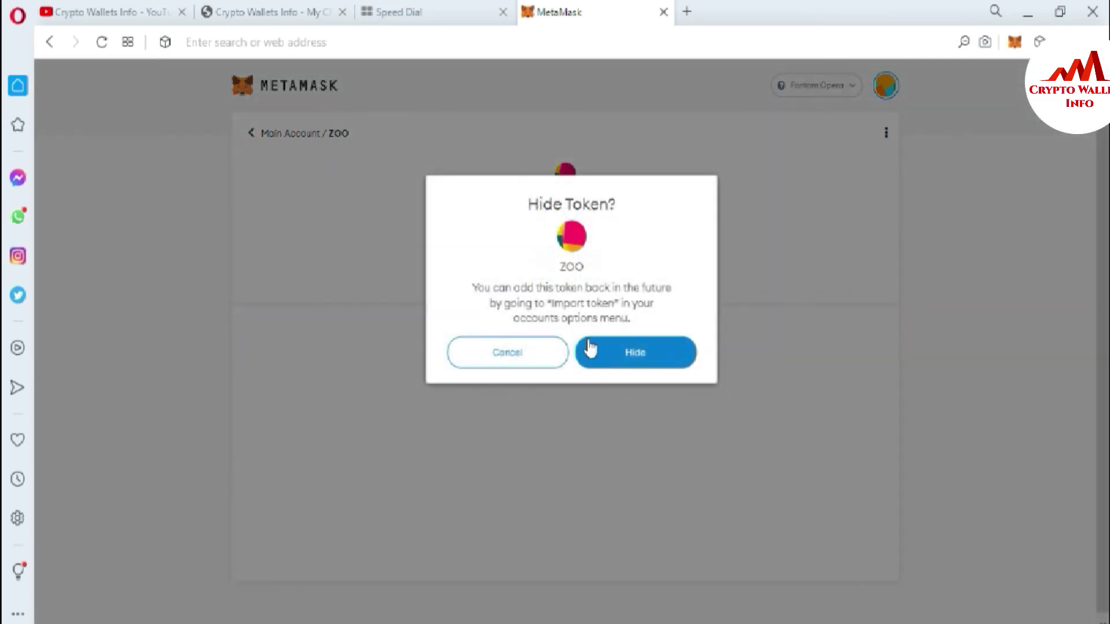
pyautogui.click(646, 352)
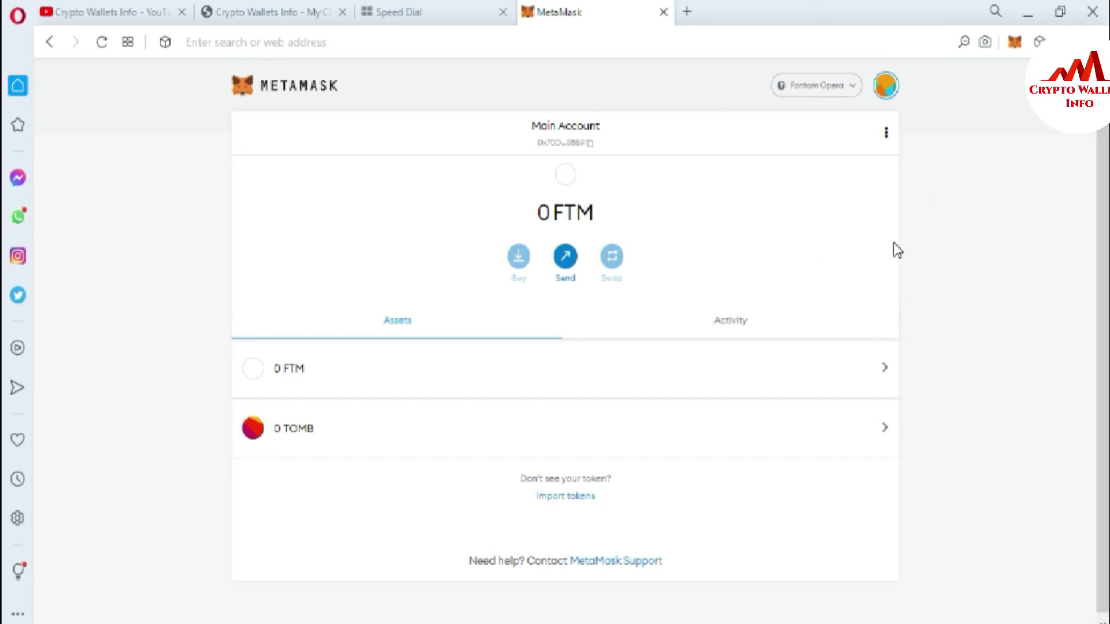
# Move to the cryptowalletsinfo.com tab and browse its homepage, from the BTT backup post to recent posts.
pyautogui.click(90, 9)
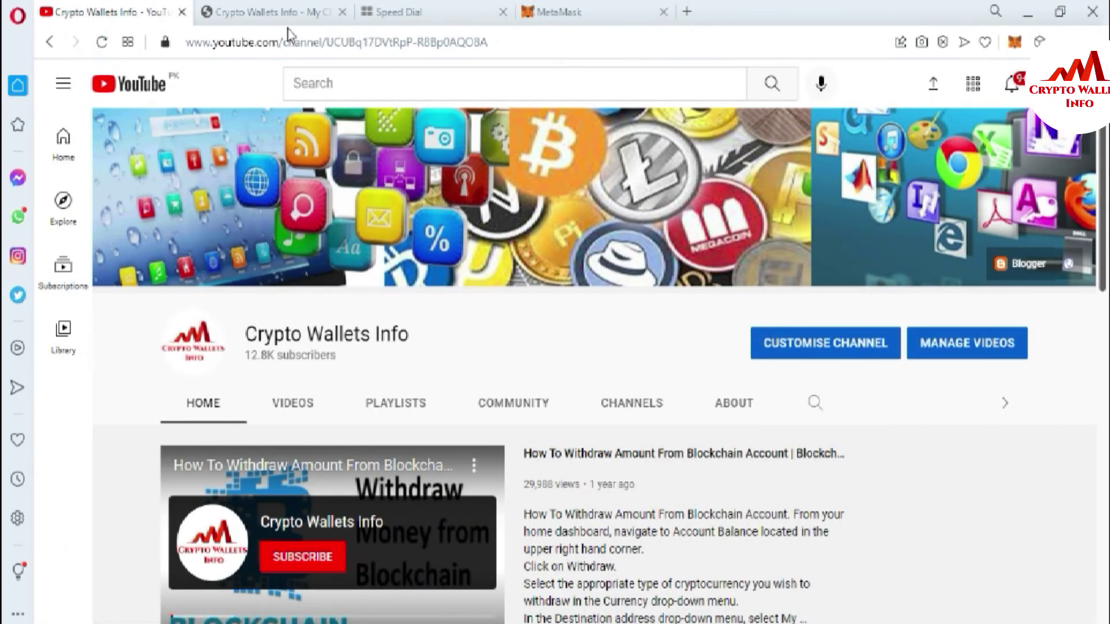
pyautogui.click(287, 10)
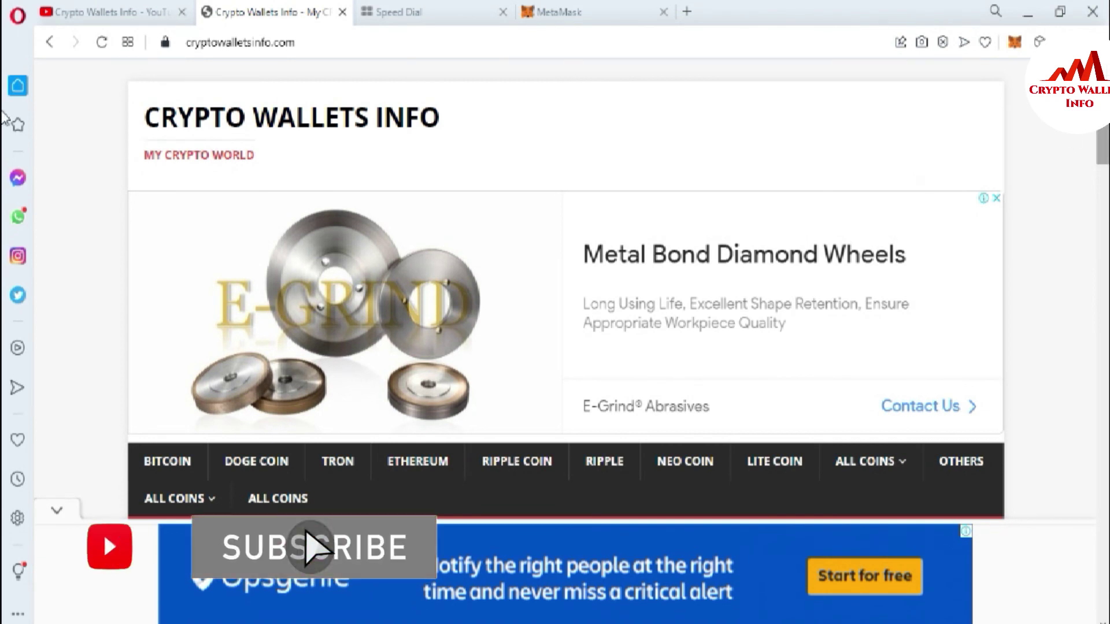
pyautogui.scroll(-3, 5, 119)
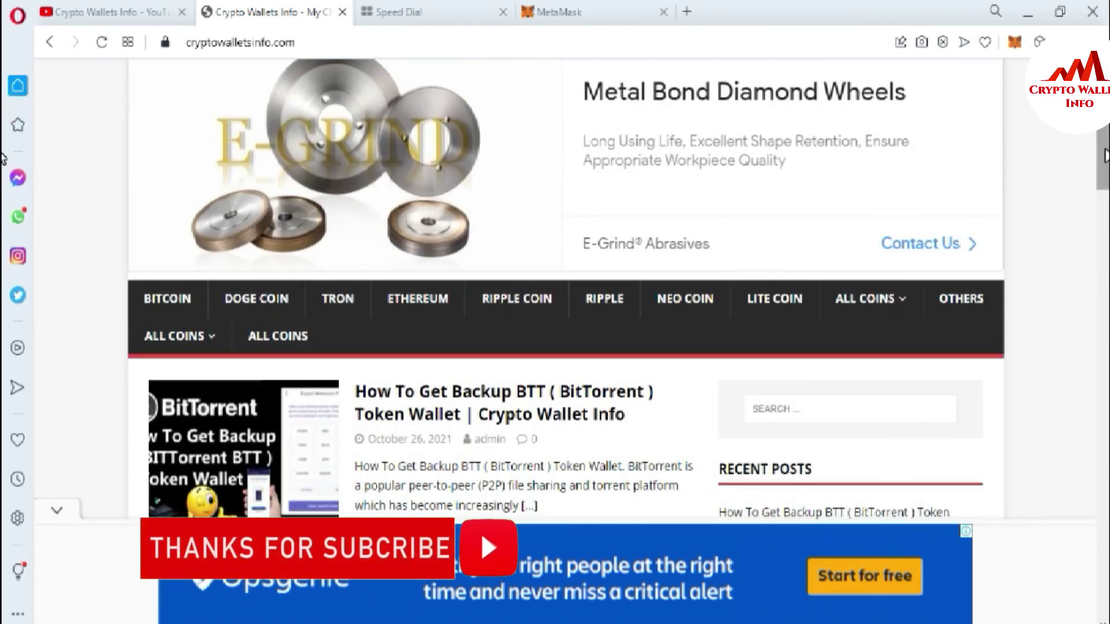
pyautogui.scroll(-2, 3, 173)
pyautogui.scroll(-2, 4, 174)
pyautogui.moveTo(896, 87)
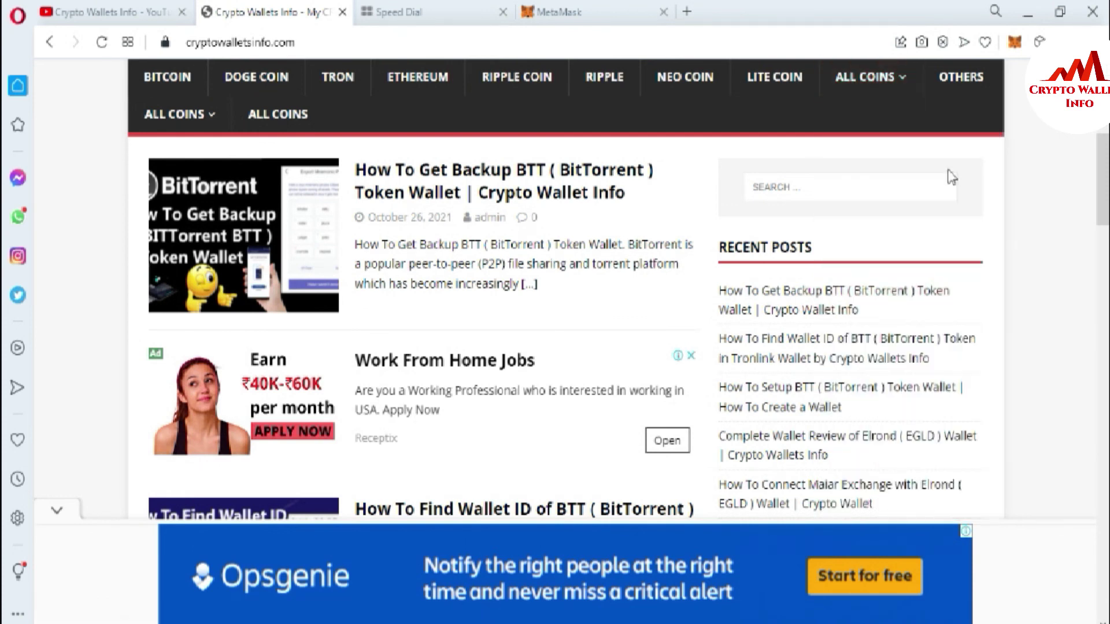
pyautogui.click(1065, 198)
pyautogui.press('Home')
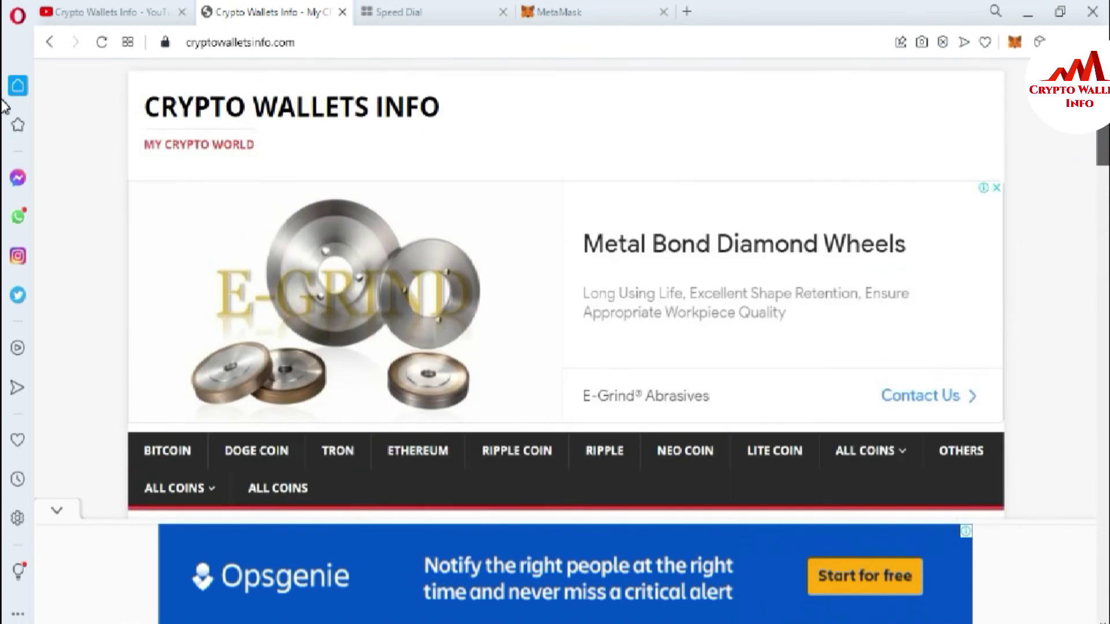
pyautogui.press('pagedown')
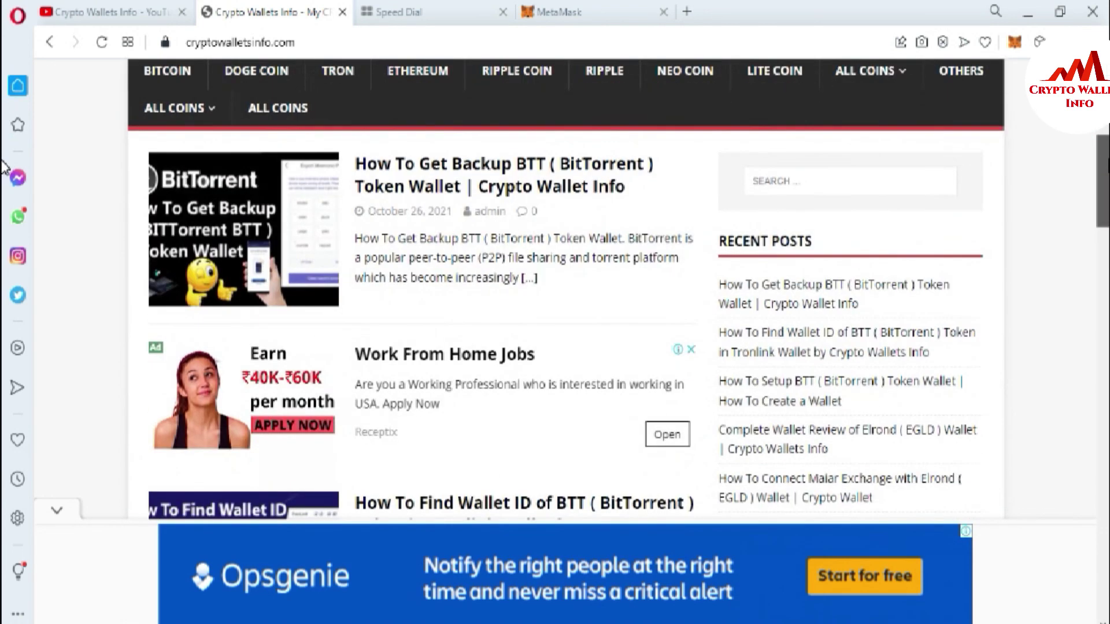